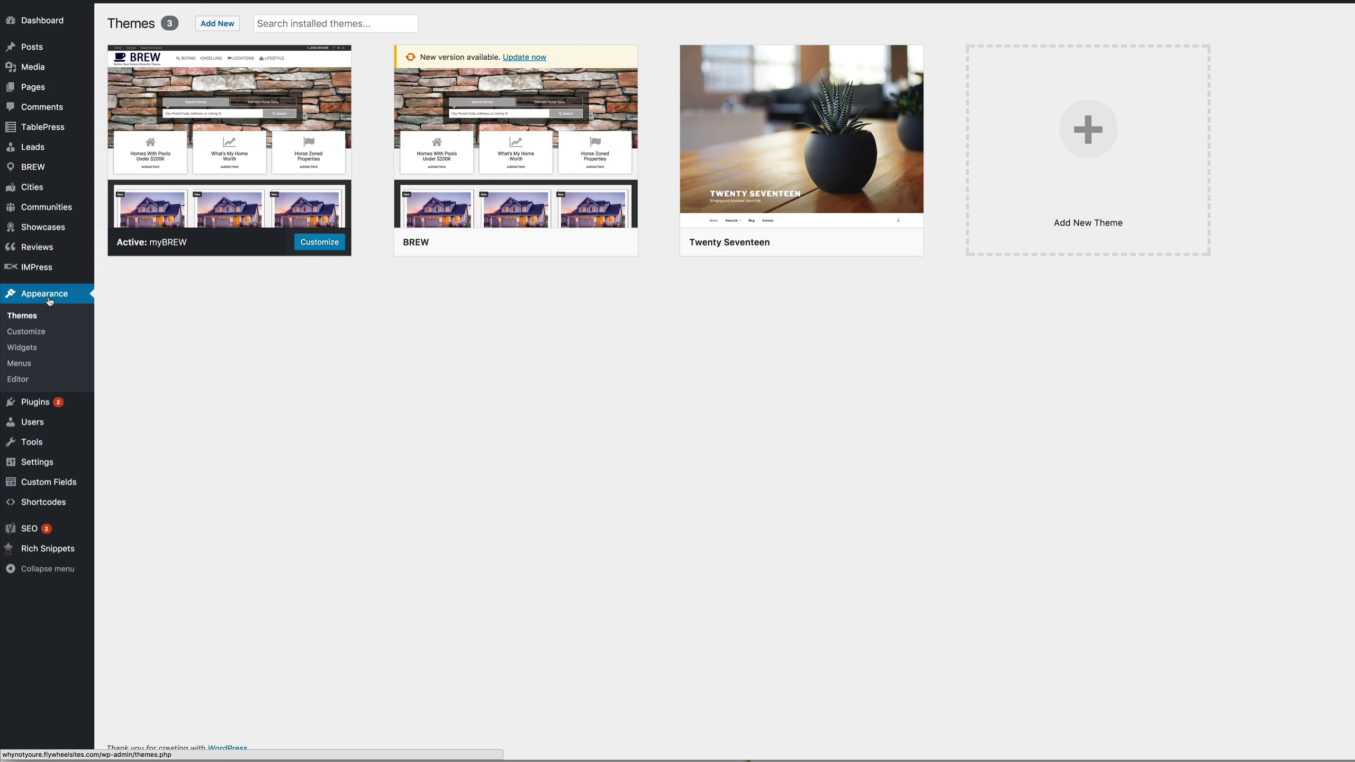
Go back to the WordPress admin Dashboard from the Themes page.
left_click(33, 19)
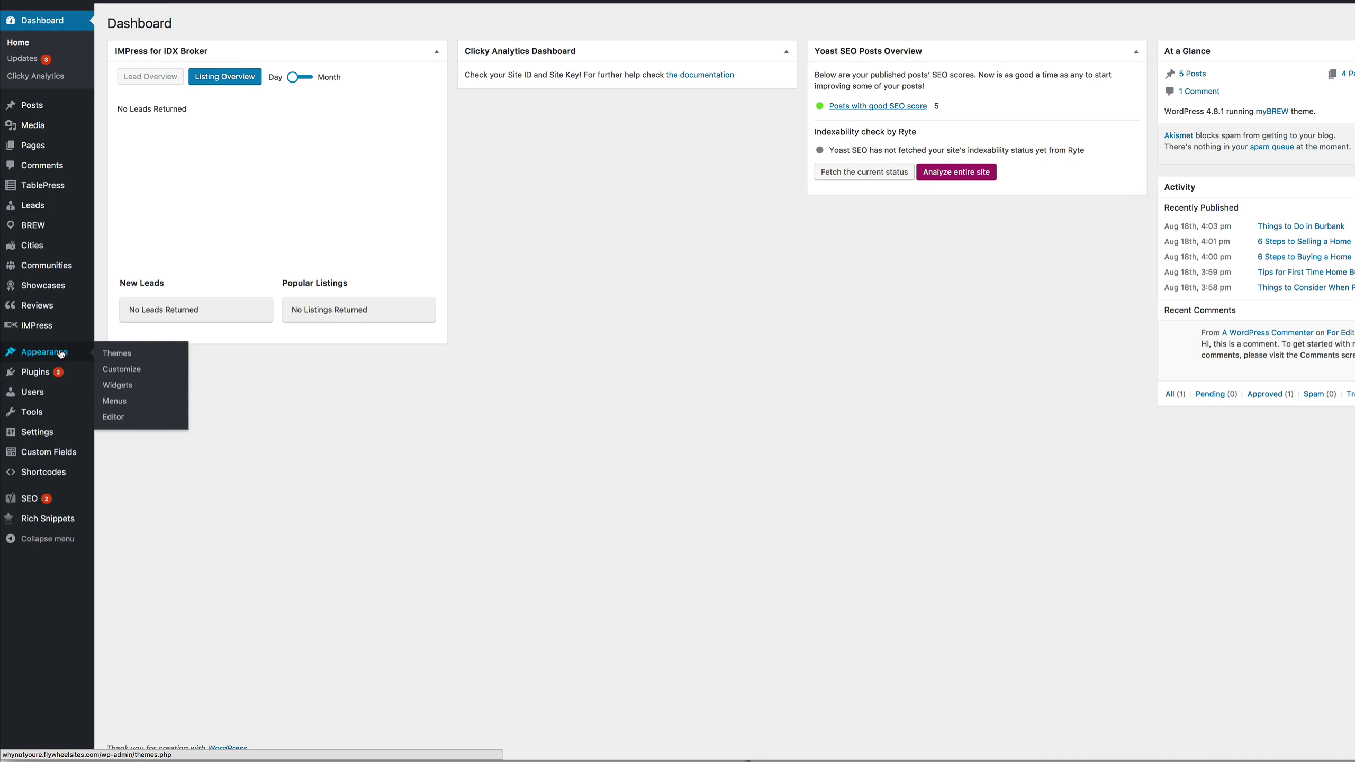
mouse_move(43, 293)
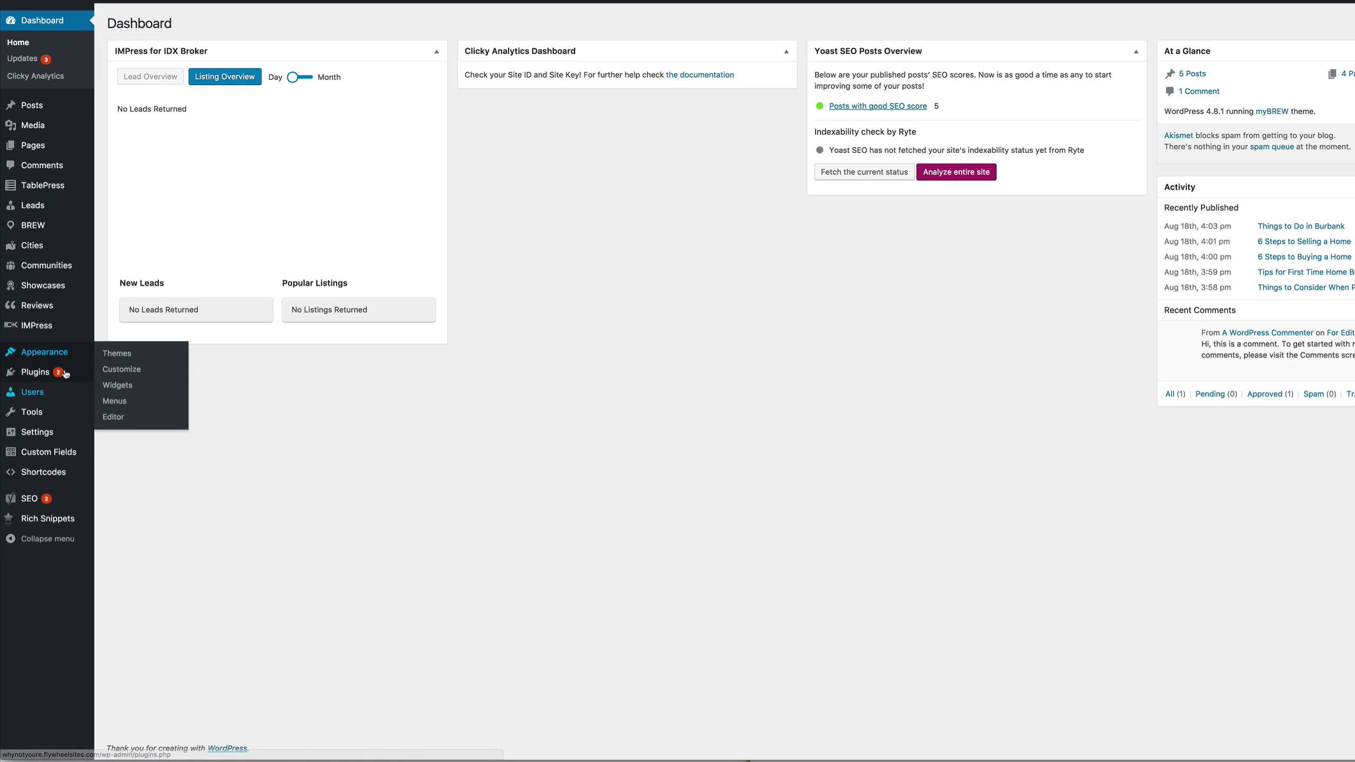
Open Appearance > Themes to see BREW's available update.
left_click(117, 355)
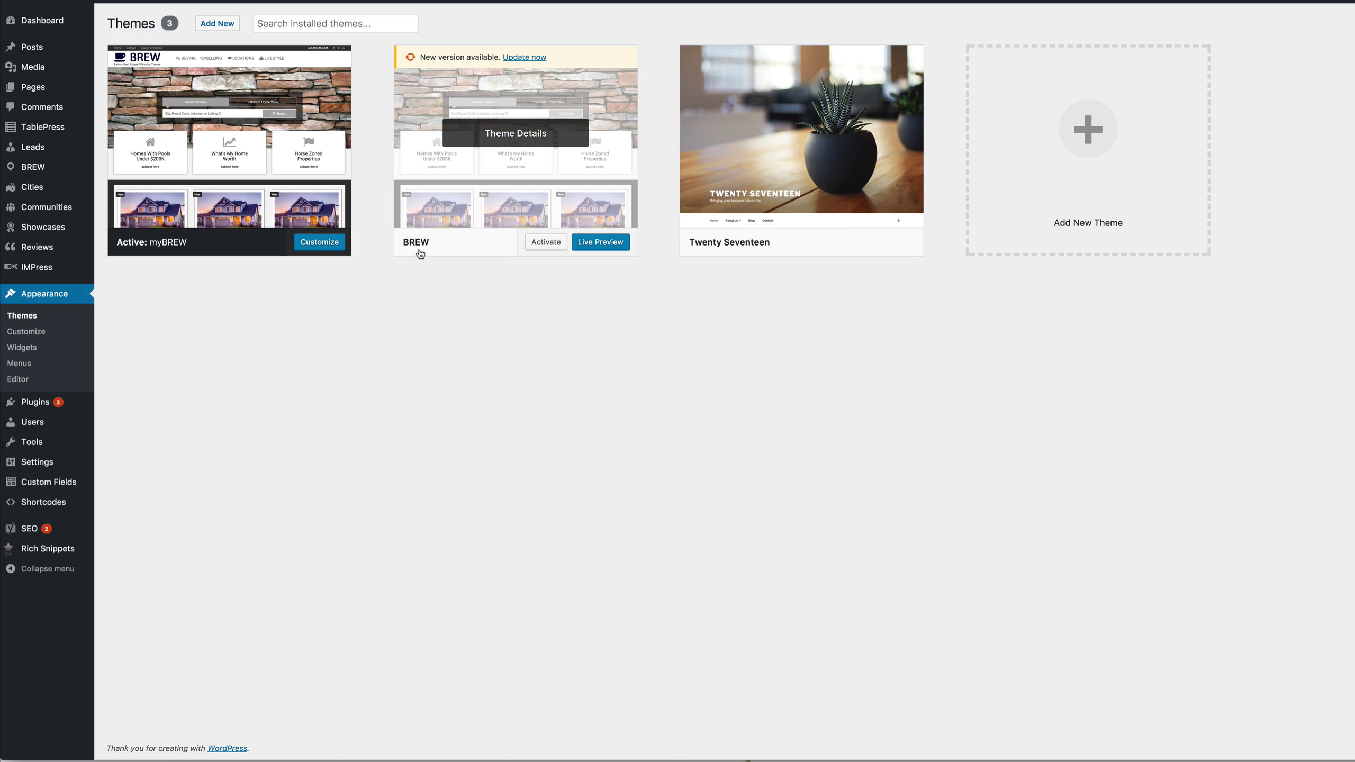
mouse_move(802, 132)
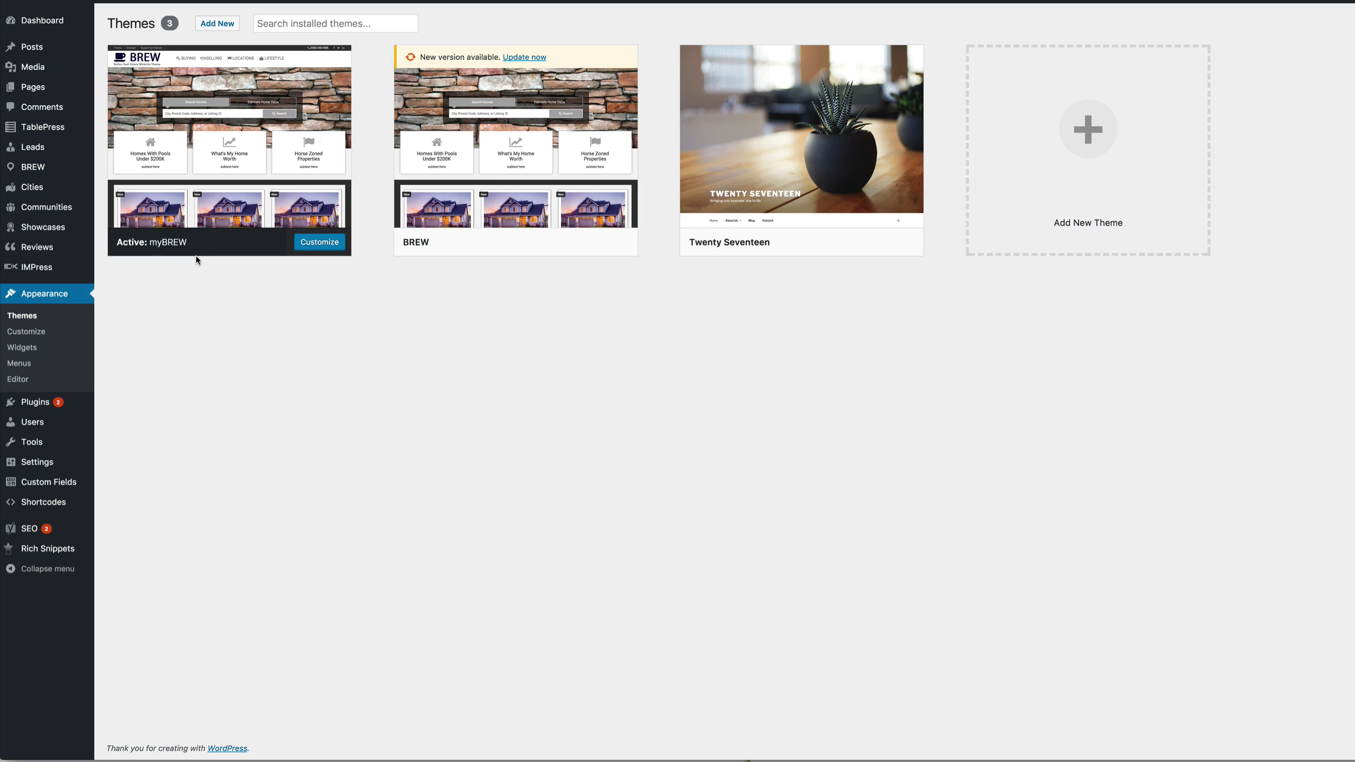
mouse_move(516, 138)
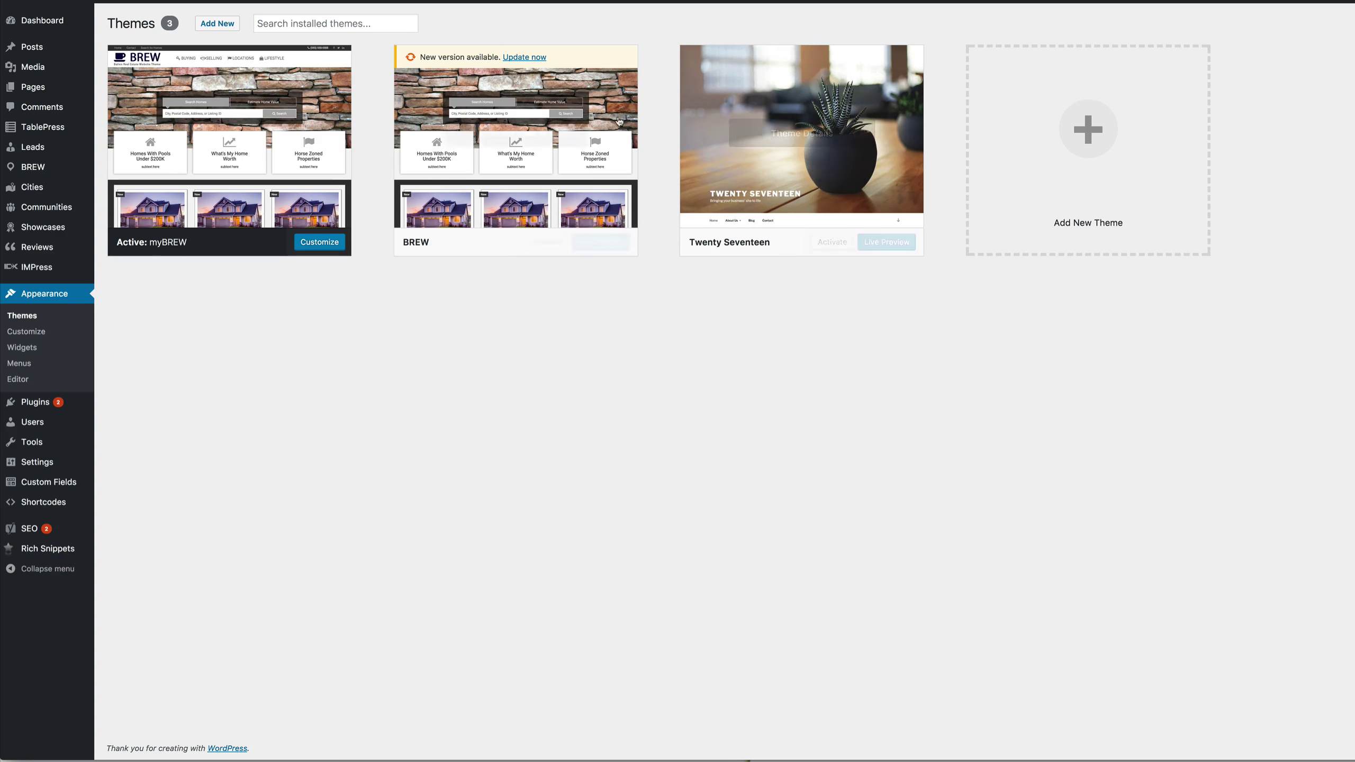
Update the BREW theme from its new-version notice on the theme card.
left_click(522, 59)
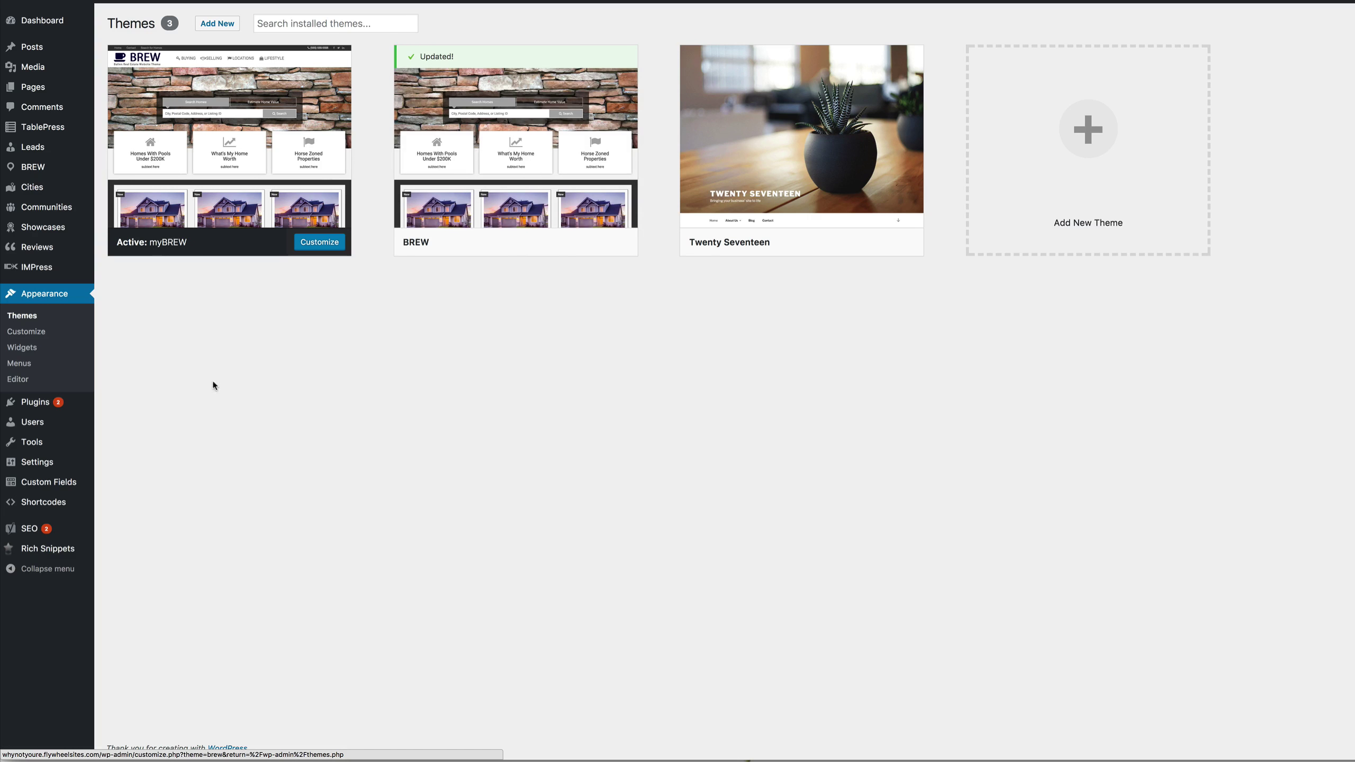
Open Installed Plugins and highlight the BREW Companion plugin name.
left_click(36, 407)
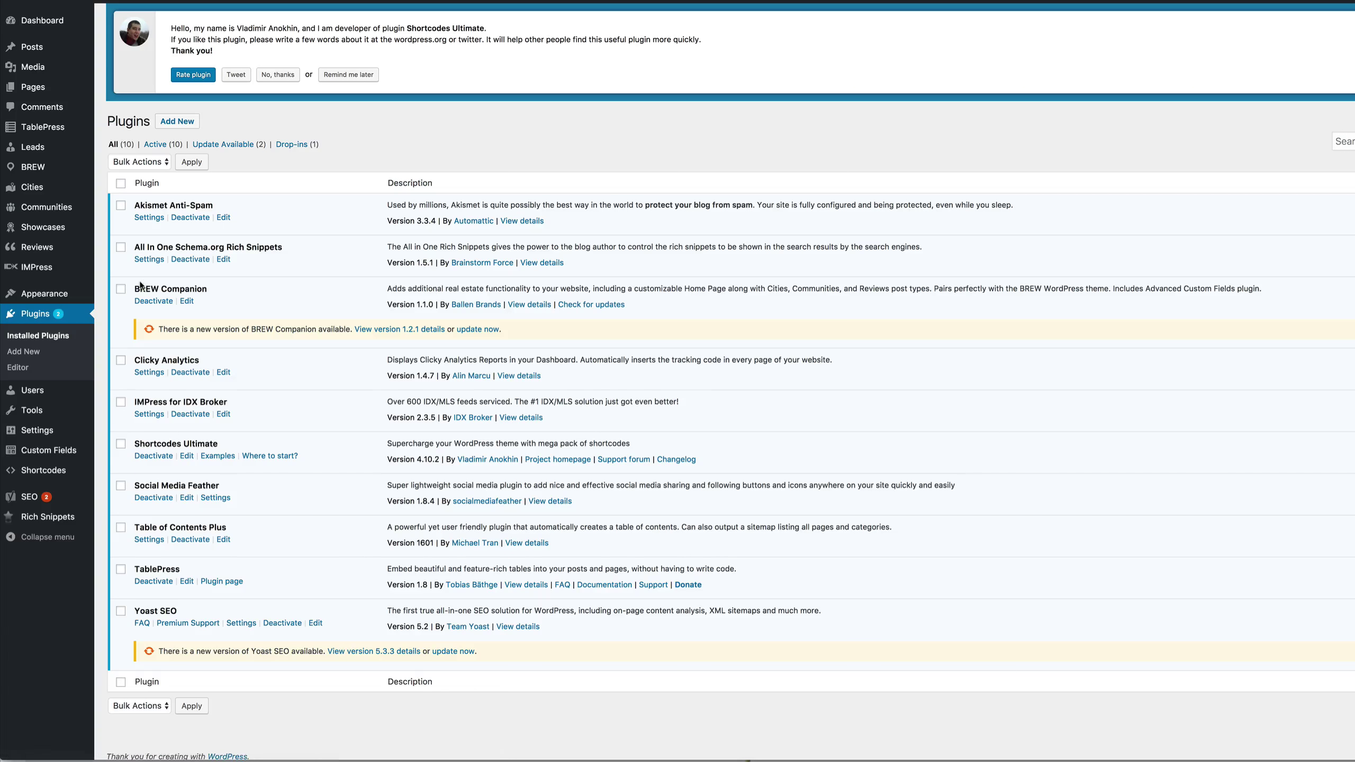
left_click_drag(136, 288, 205, 288)
Update BREW Companion to 1.2.1 and highlight its Updated! confirmation.
left_click(474, 332)
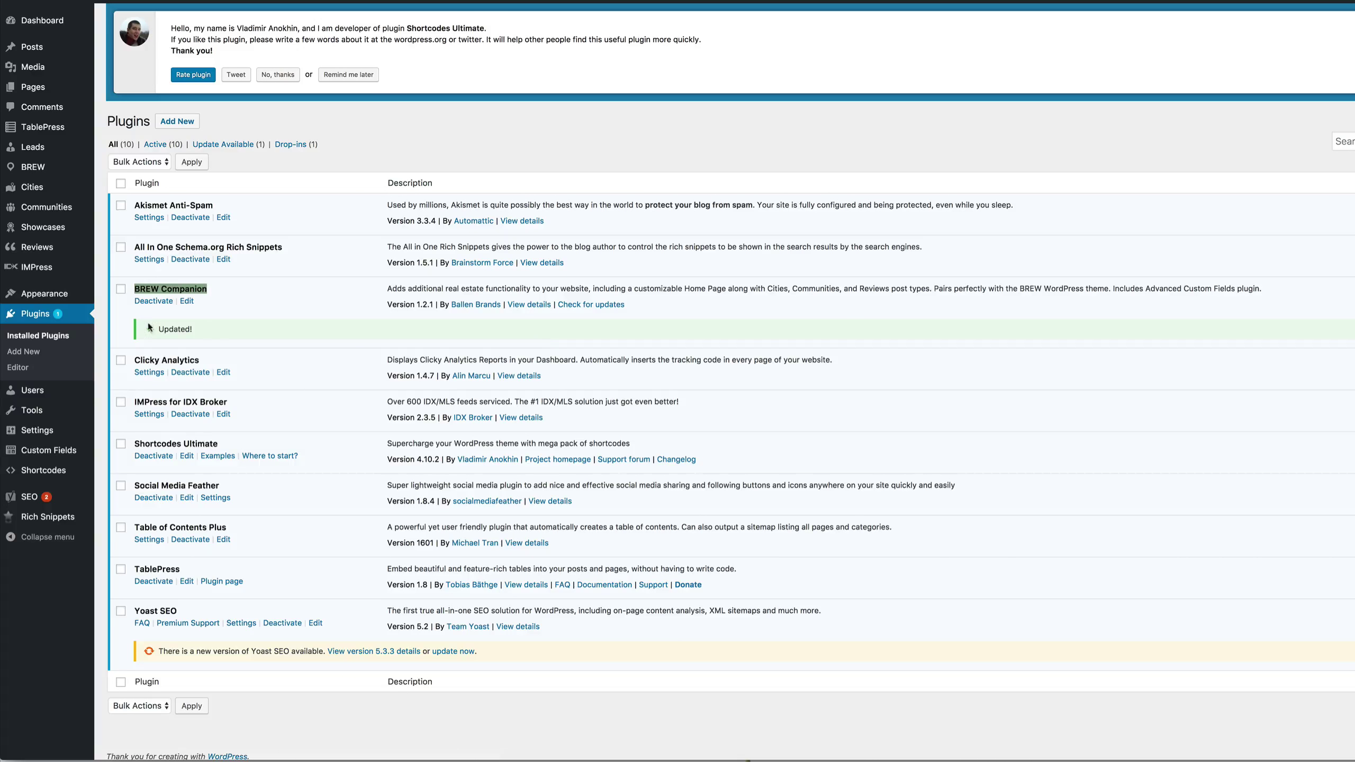
left_click_drag(146, 329, 205, 335)
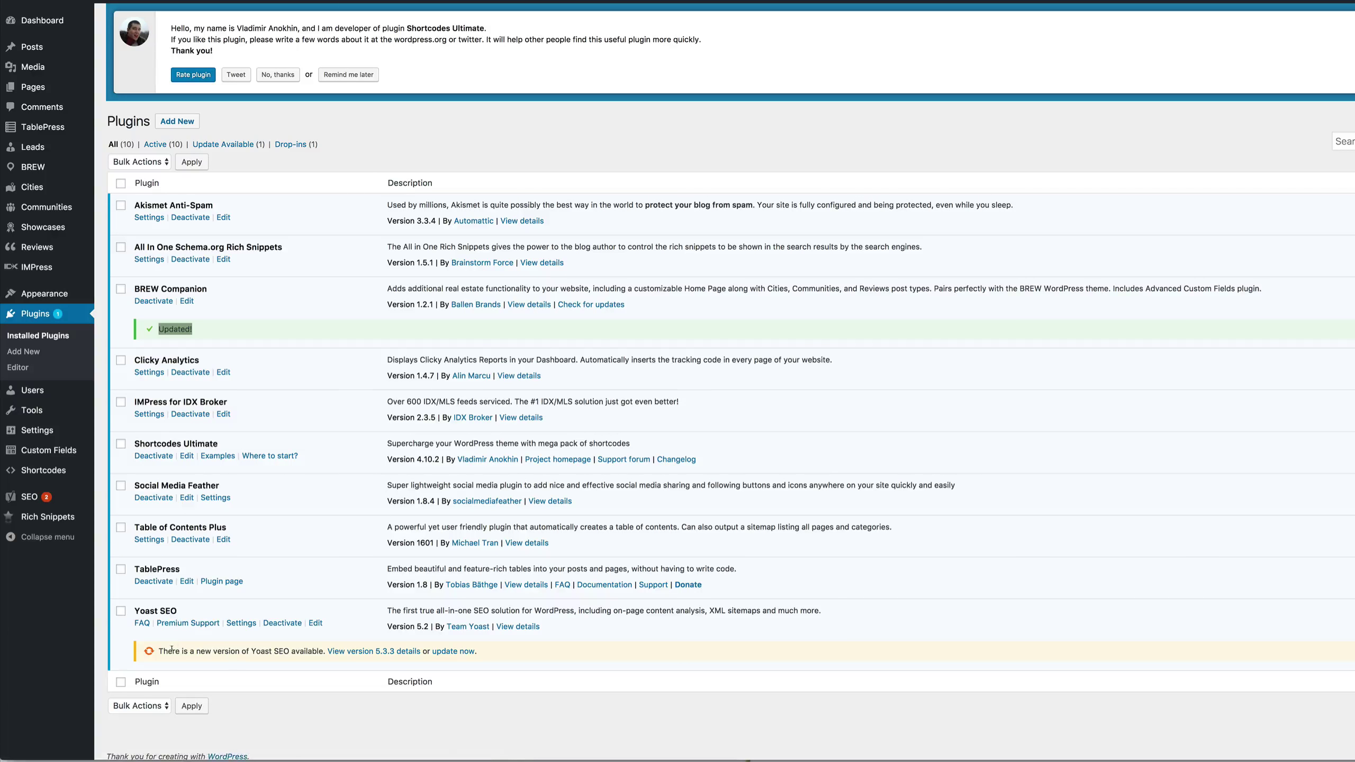
Update Yoast SEO to 5.3.3 and clear the highlighted confirmation text.
left_click(449, 653)
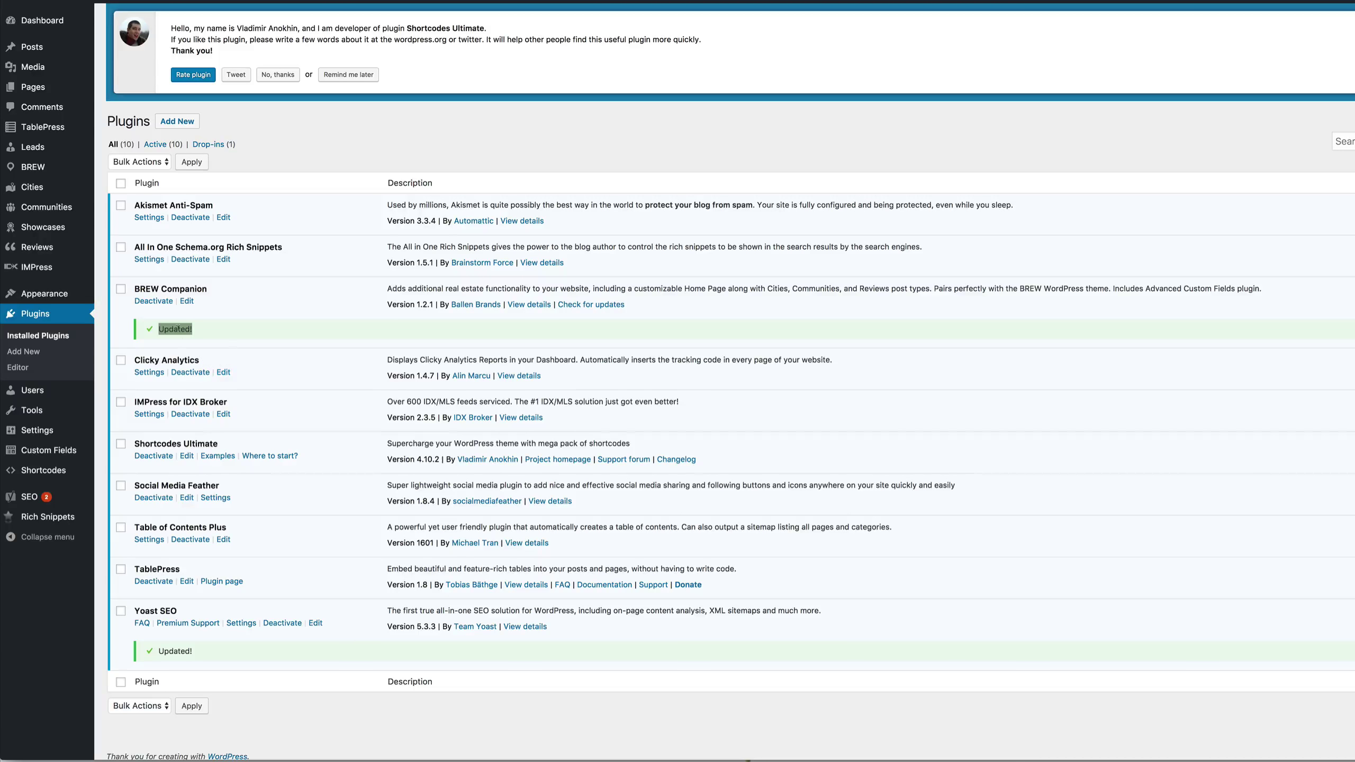
left_click(224, 330)
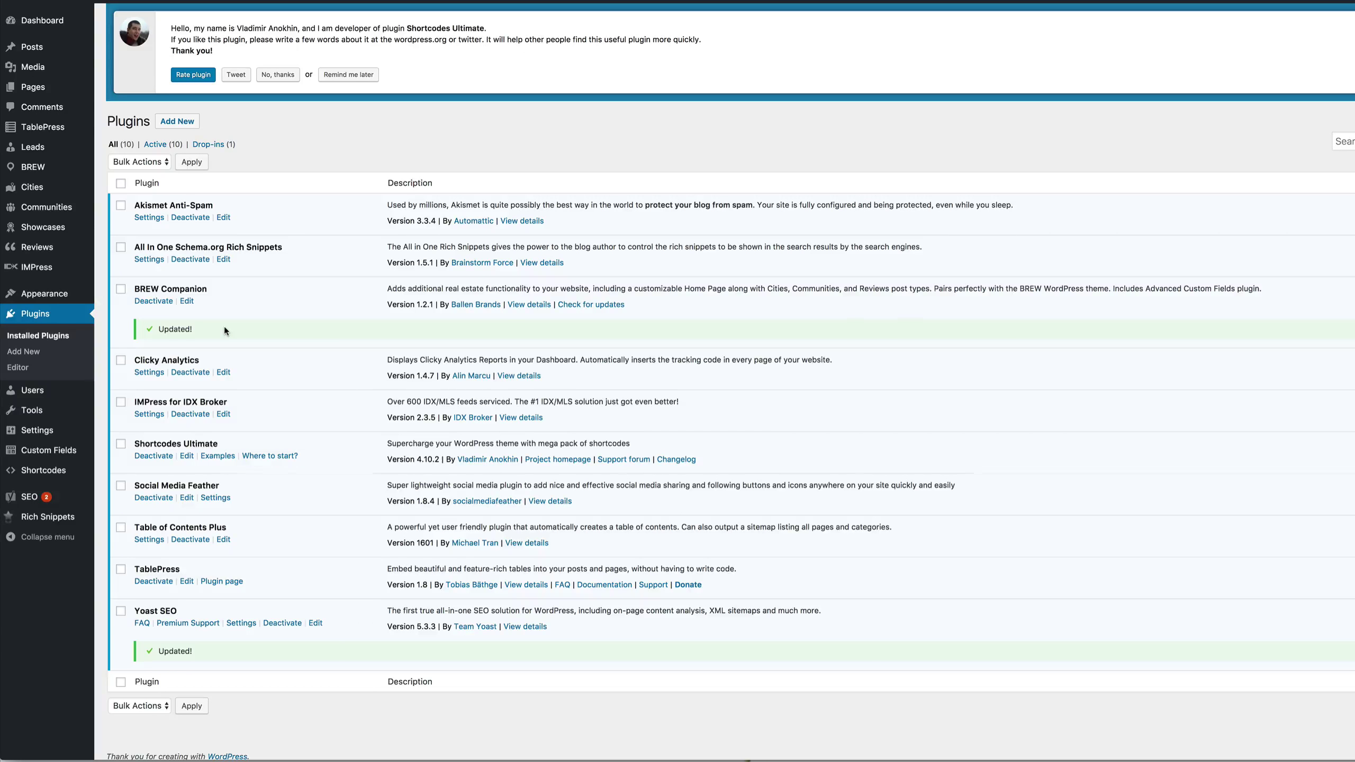